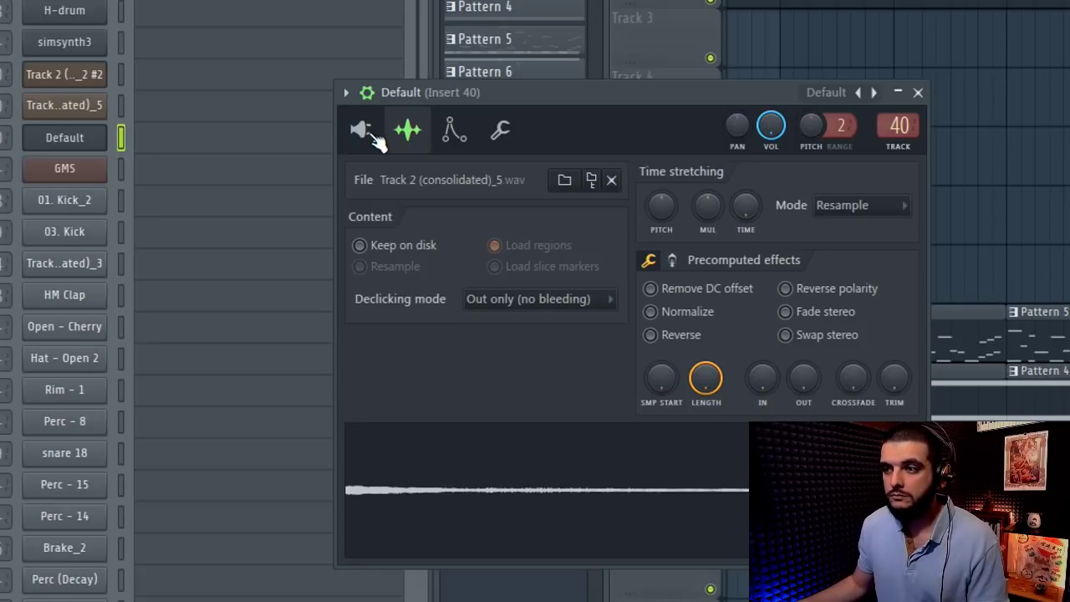
Examine the Granulizer's main controls and compare them with the 01. Kick_2 sampler's start offset and sample start settings
{"action": "left_click", "coordinate": [374, 136]}
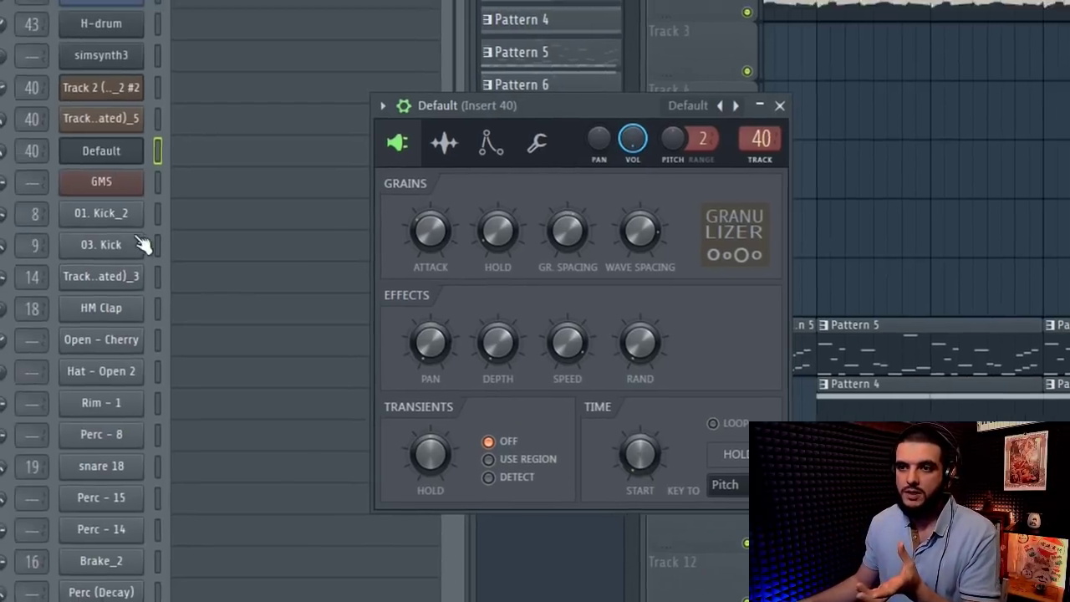
{"action": "left_click", "coordinate": [82, 199]}
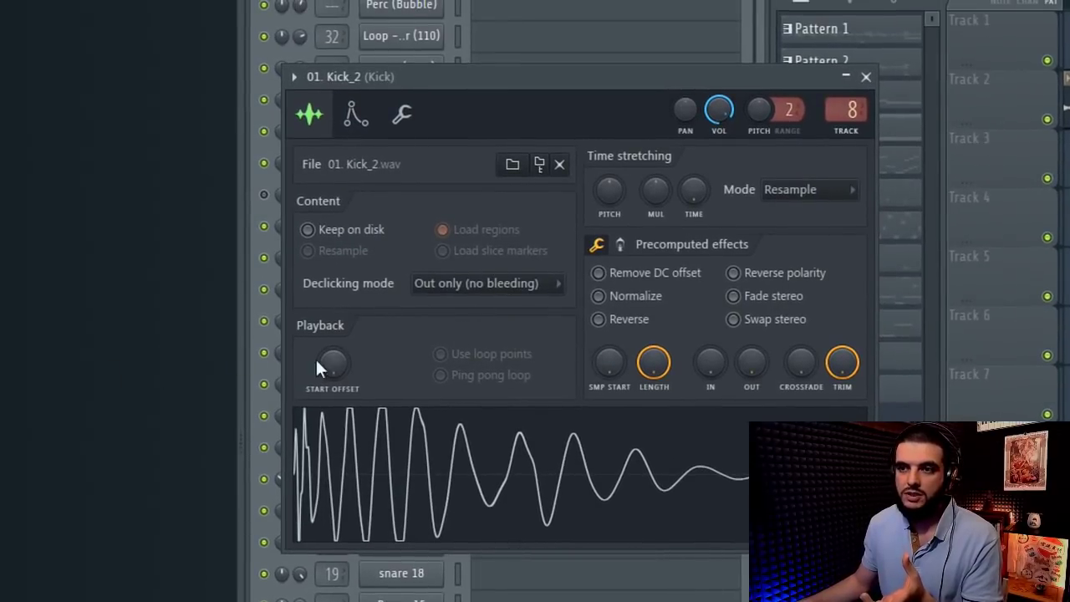
{"action": "left_click_drag", "start_coordinate": [284, 344], "coordinate": [285, 336]}
{"action": "left_click_drag", "start_coordinate": [332, 362], "coordinate": [332, 372]}
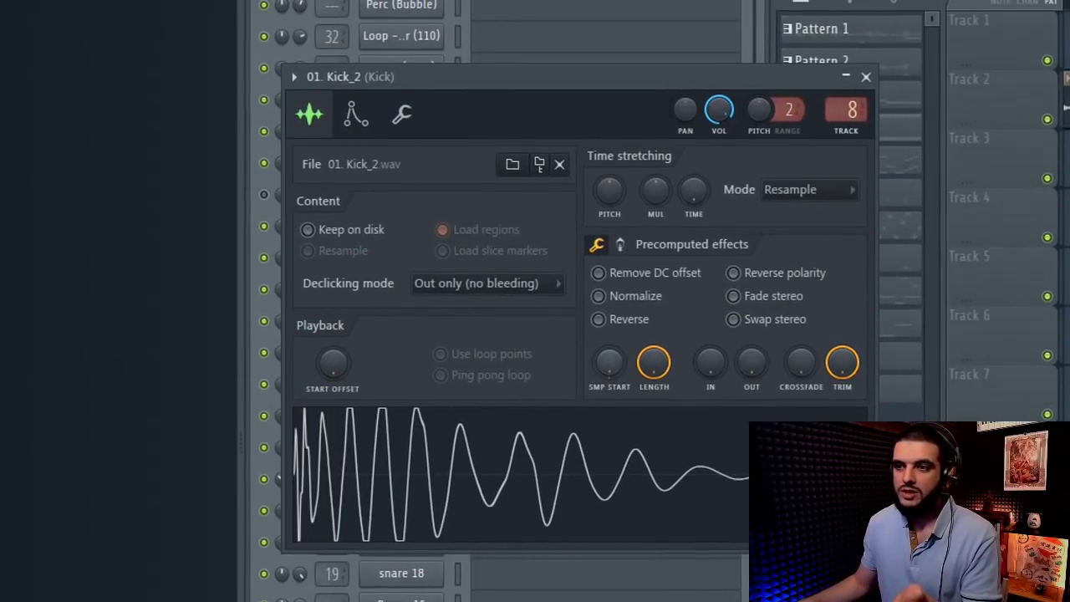
{"action": "mouse_move", "coordinate": [608, 361]}
{"action": "left_mouse_down"}
{"action": "mouse_move", "coordinate": [609, 351]}
{"action": "mouse_move", "coordinate": [608, 368]}
{"action": "left_mouse_up"}
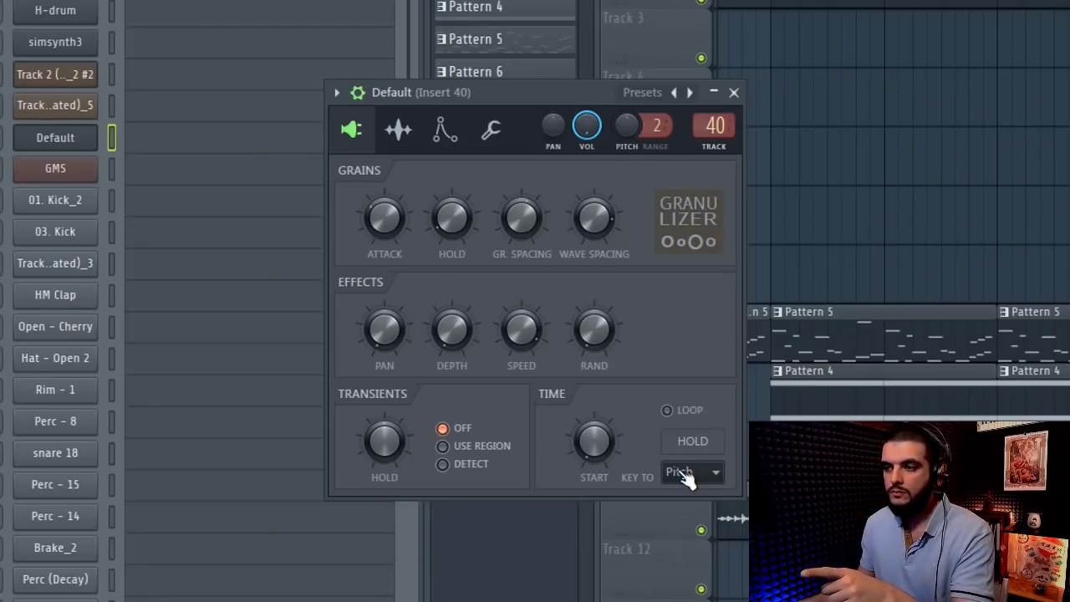
Set the Granulizer's Time section to key to Percent instead of Pitch
{"action": "left_click", "coordinate": [690, 475]}
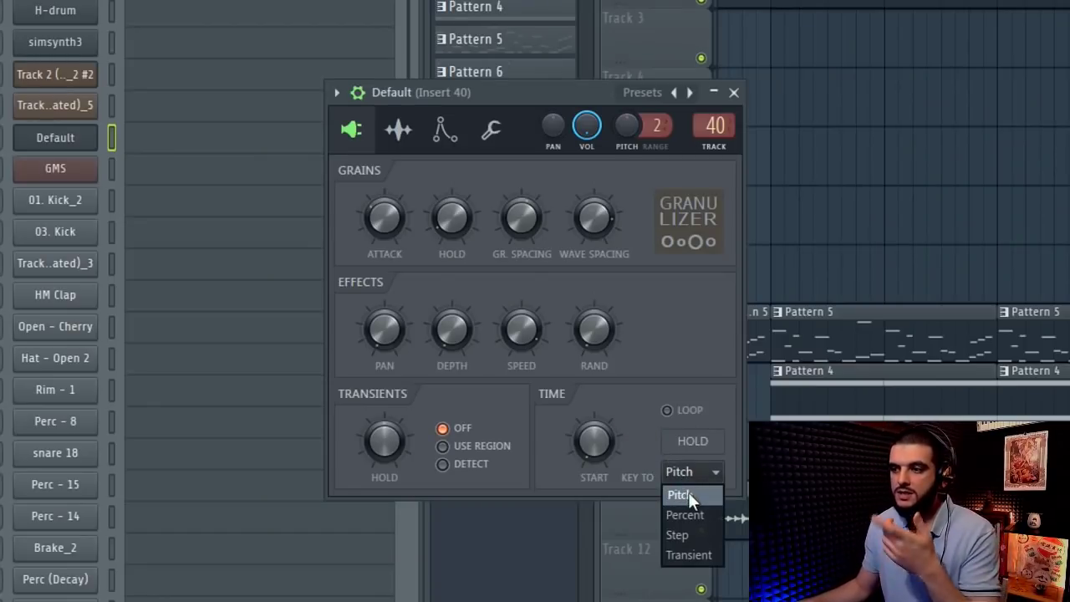
{"action": "left_click", "coordinate": [639, 437]}
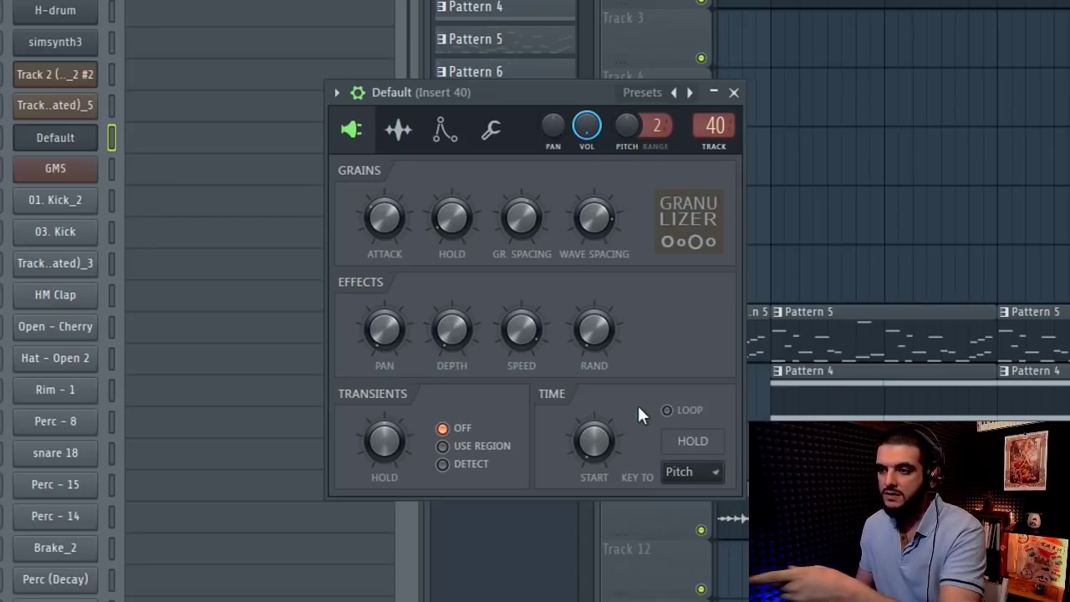
{"action": "left_click", "coordinate": [672, 473]}
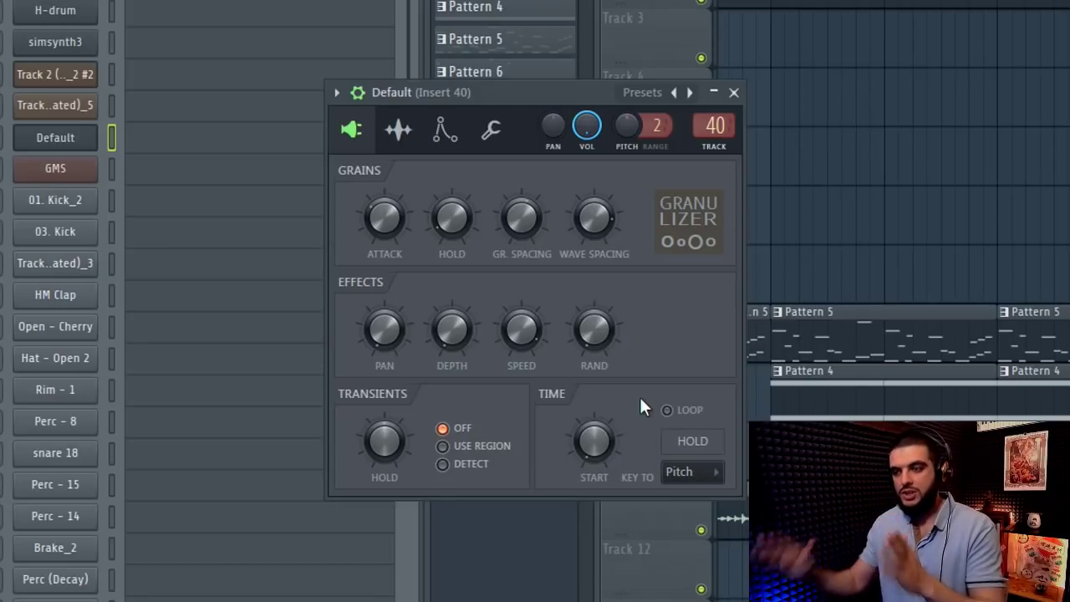
{"action": "left_click", "coordinate": [681, 472]}
{"action": "left_click", "coordinate": [686, 506]}
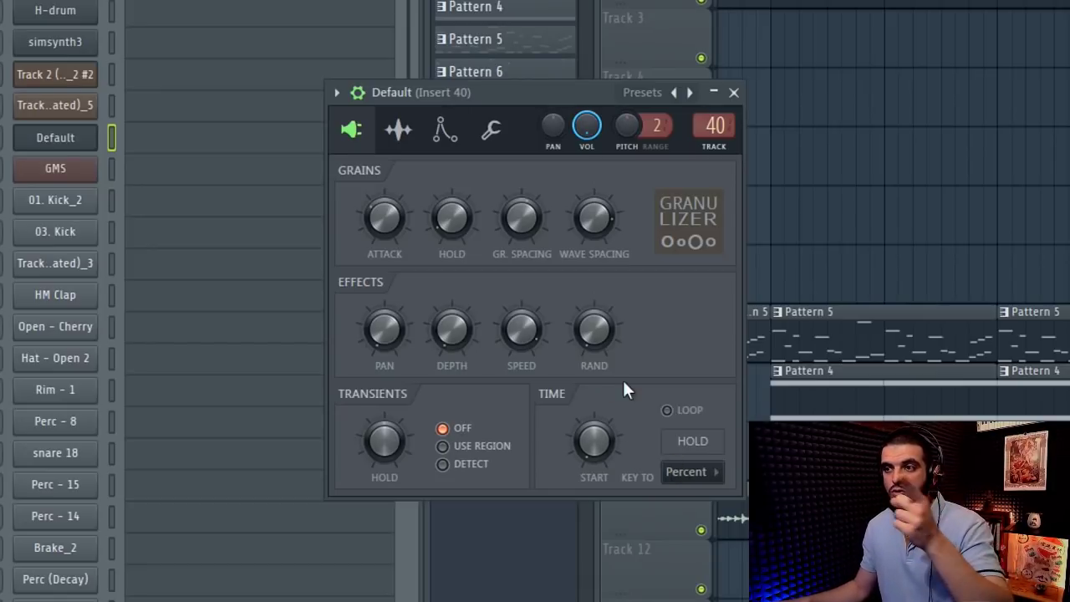
Try the Step and Transient options for the Granulizer's key-to mode
{"action": "left_click", "coordinate": [700, 473]}
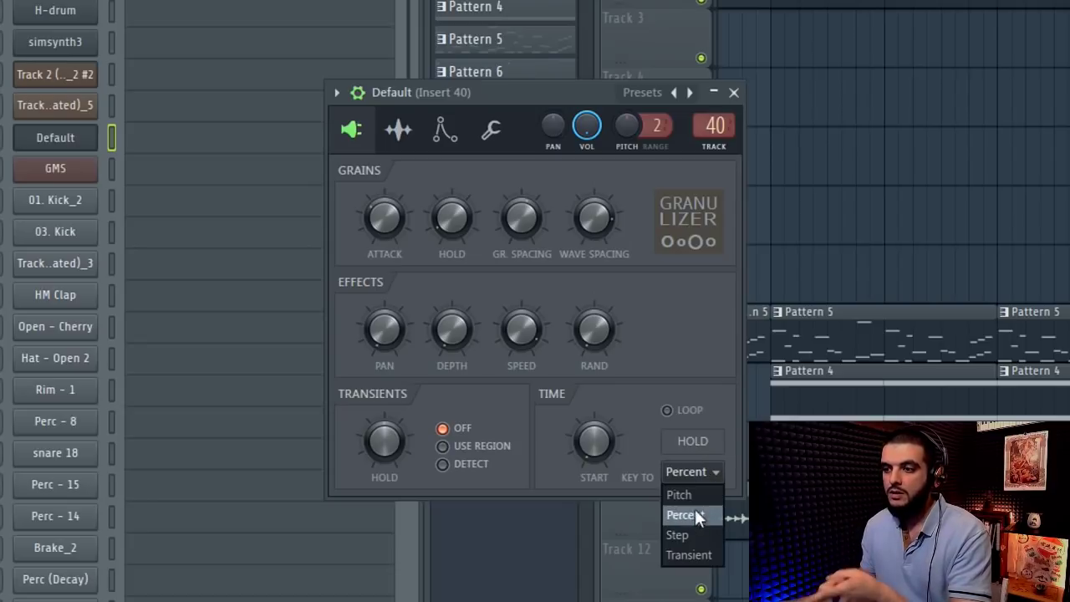
{"action": "left_click", "coordinate": [688, 533]}
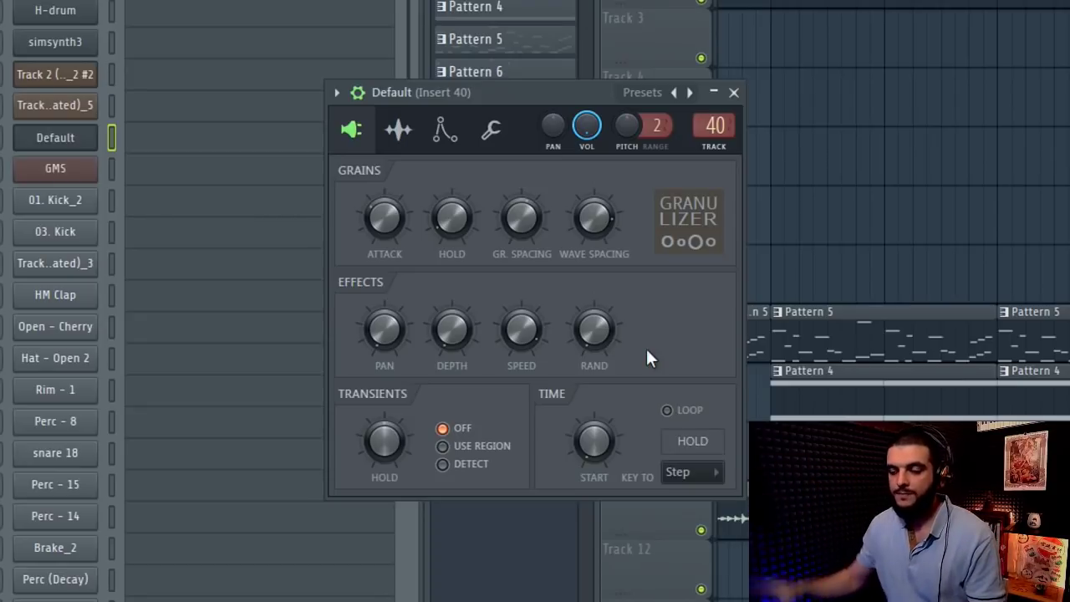
{"action": "left_click", "coordinate": [682, 471]}
{"action": "left_click", "coordinate": [686, 550]}
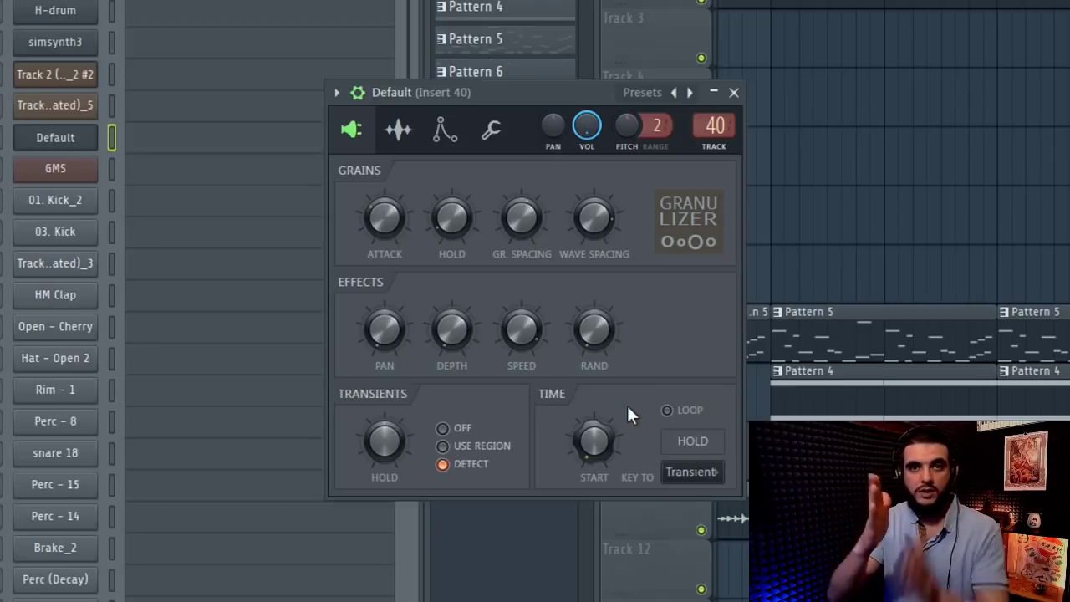
View the waveform and sample settings of the Granulizer's loaded file, and return to its grain controls
{"action": "left_click", "coordinate": [444, 131]}
{"action": "left_click", "coordinate": [399, 129]}
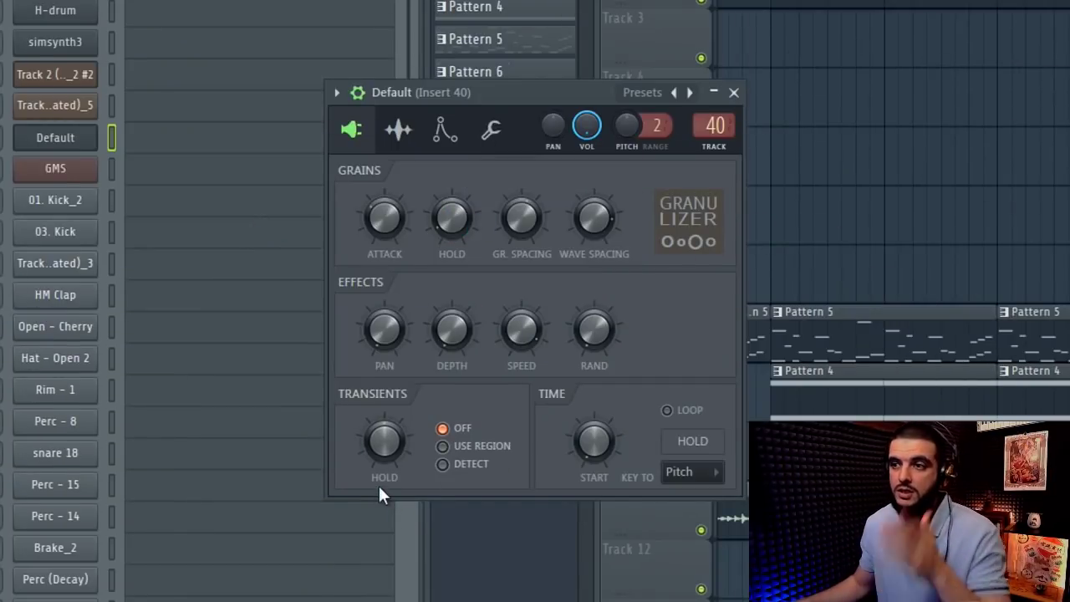
{"action": "left_click", "coordinate": [442, 136]}
{"action": "left_click", "coordinate": [403, 137]}
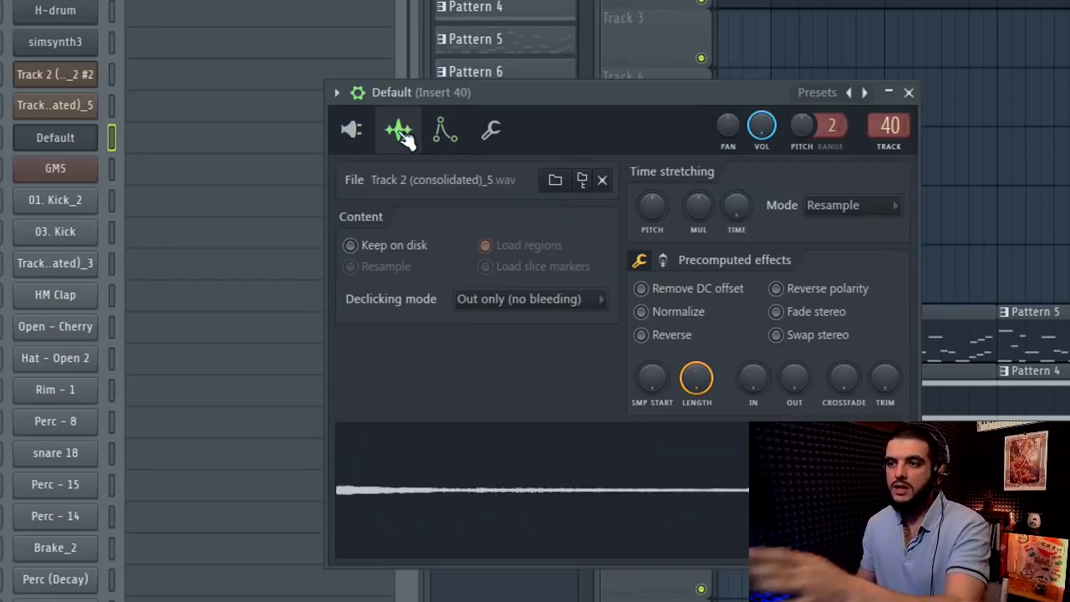
{"action": "left_click", "coordinate": [360, 131]}
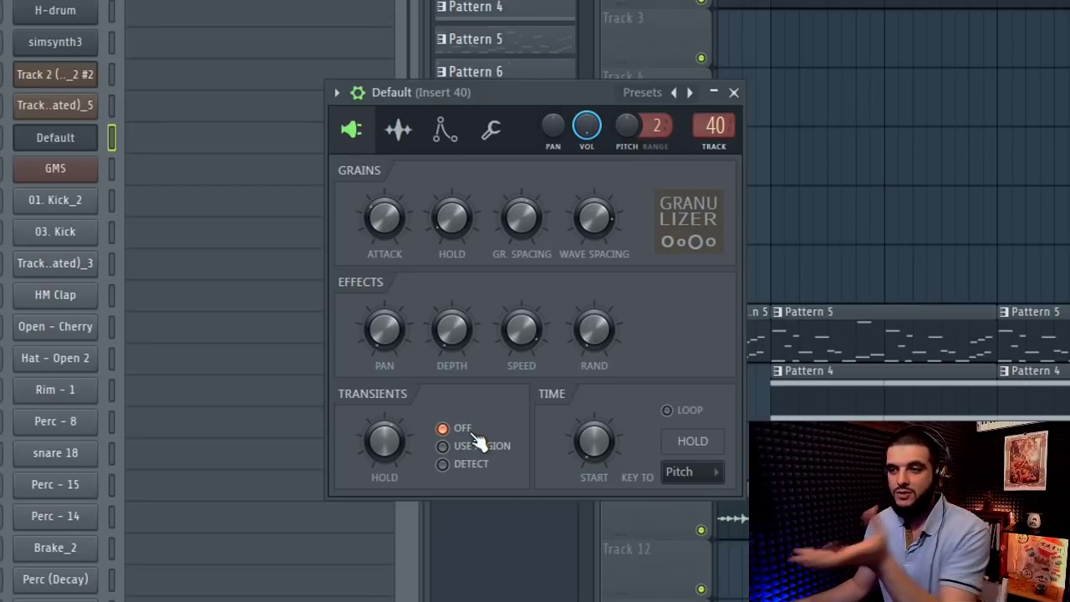
Try the Use Region and Detect modes for the Granulizer's transients, and switch transients back to Off
{"action": "left_click", "coordinate": [504, 445]}
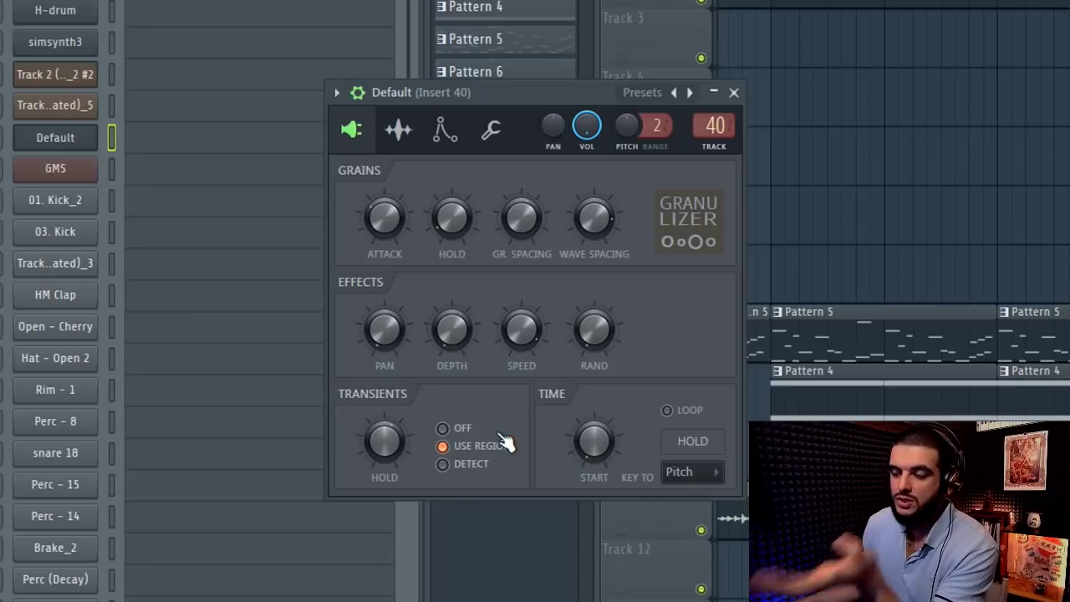
{"action": "left_click", "coordinate": [443, 131]}
{"action": "left_click", "coordinate": [403, 139]}
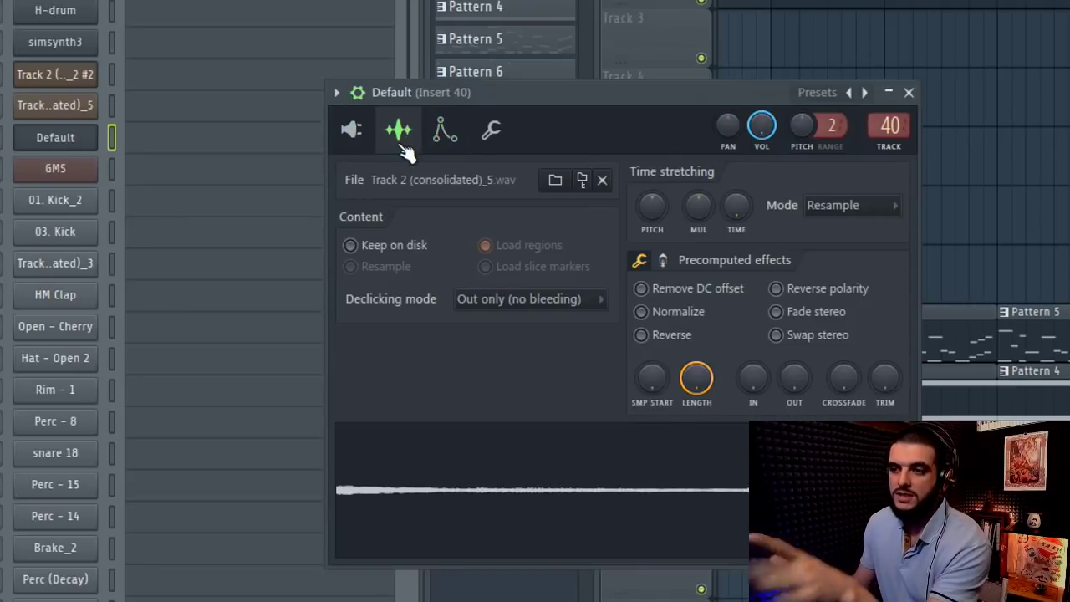
{"action": "left_click", "coordinate": [351, 129]}
{"action": "left_click", "coordinate": [481, 466]}
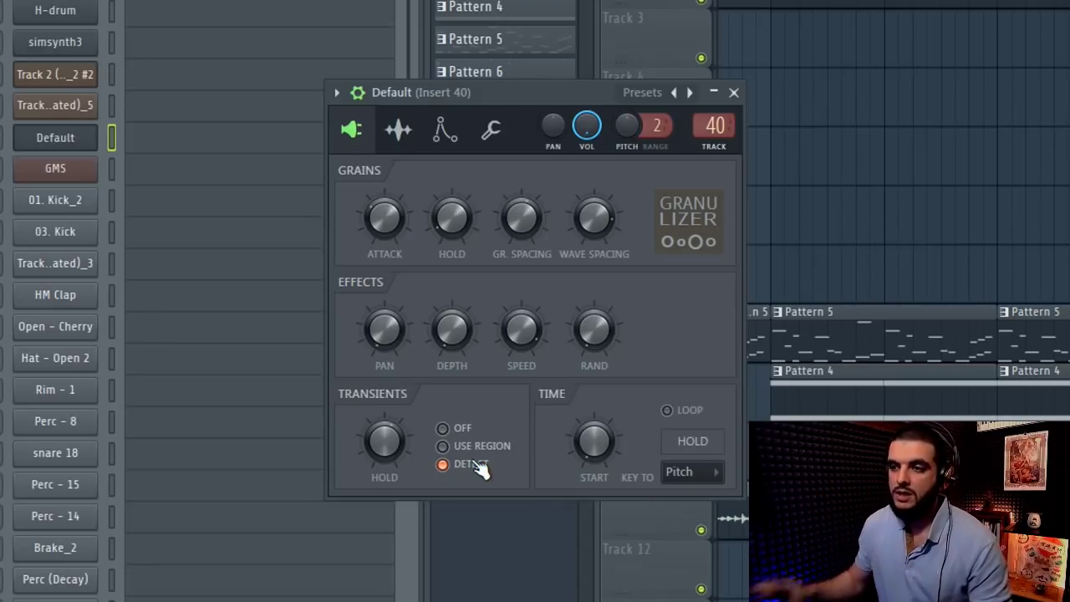
{"action": "left_click", "coordinate": [482, 469]}
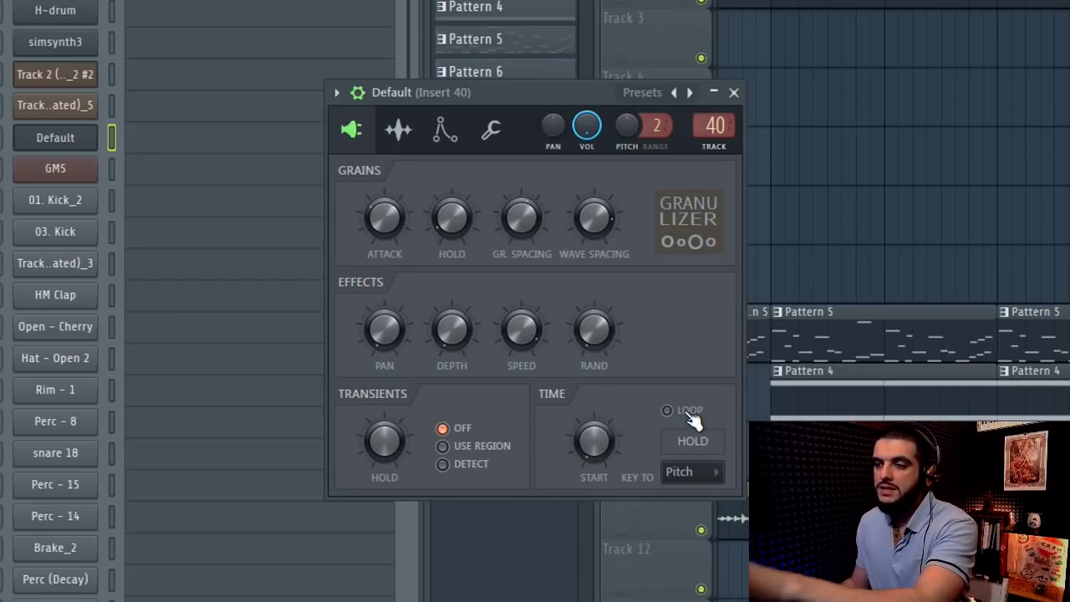
Enable Loop in the Granulizer's Time section and test the Hold switch, leaving Hold off
{"action": "left_click", "coordinate": [689, 412]}
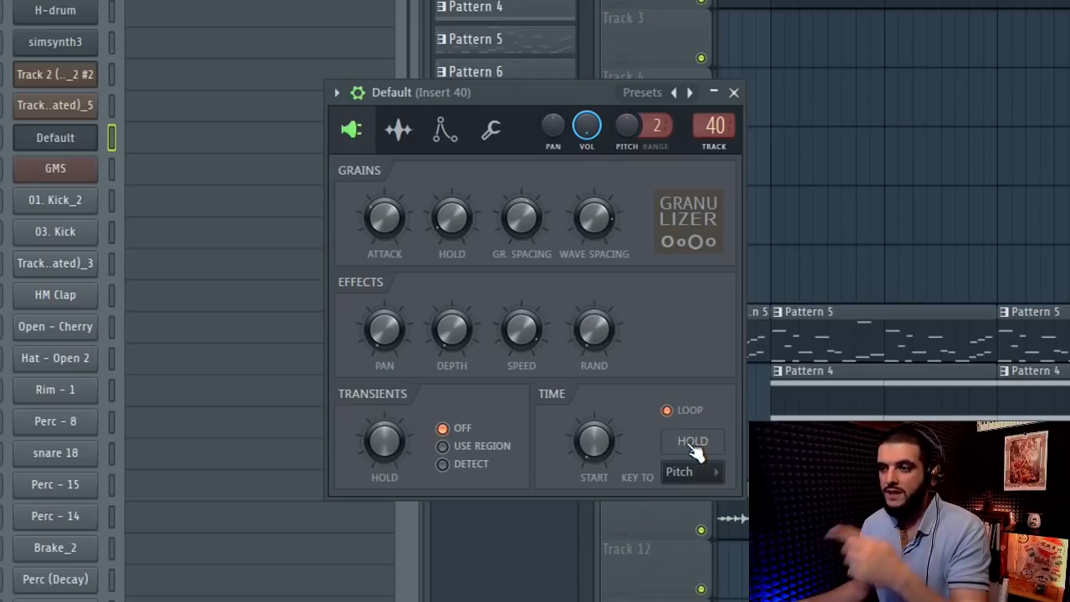
{"action": "left_click", "coordinate": [692, 443]}
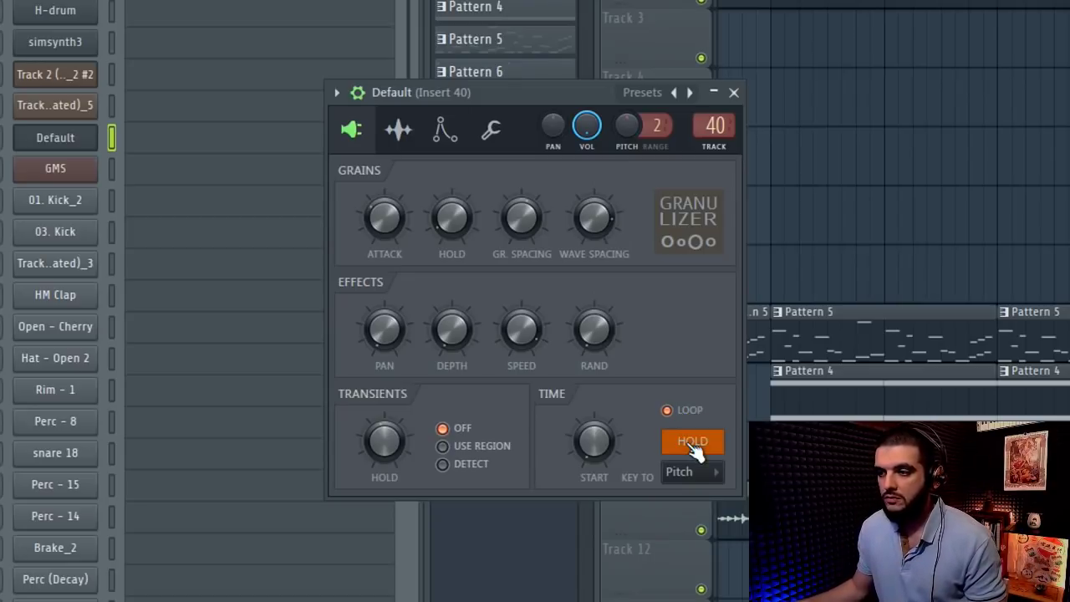
{"action": "left_click", "coordinate": [693, 443]}
{"action": "left_click", "coordinate": [693, 443]}
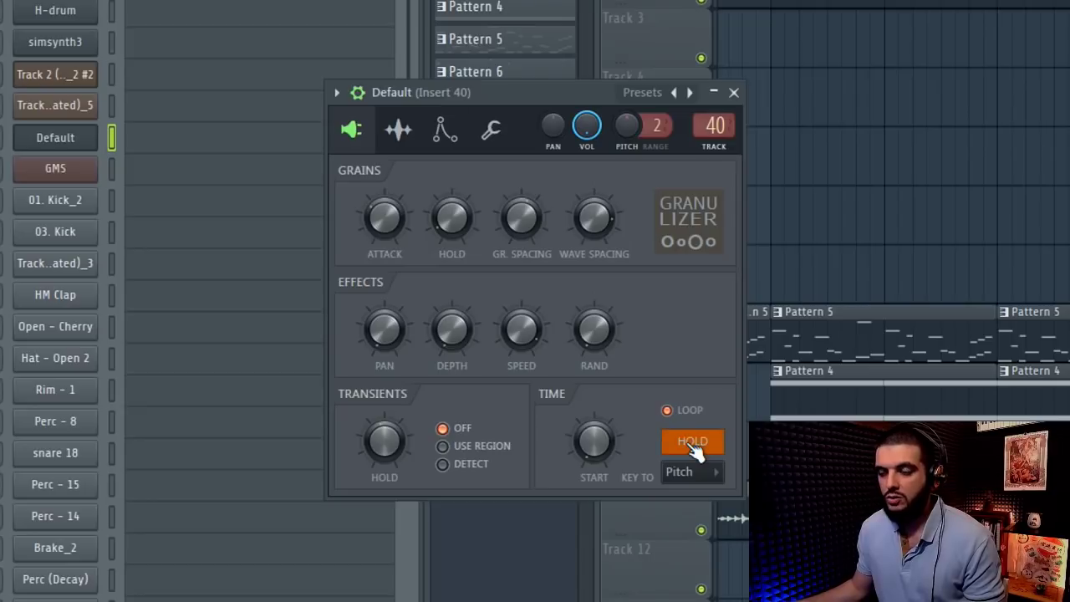
{"action": "left_click", "coordinate": [692, 443]}
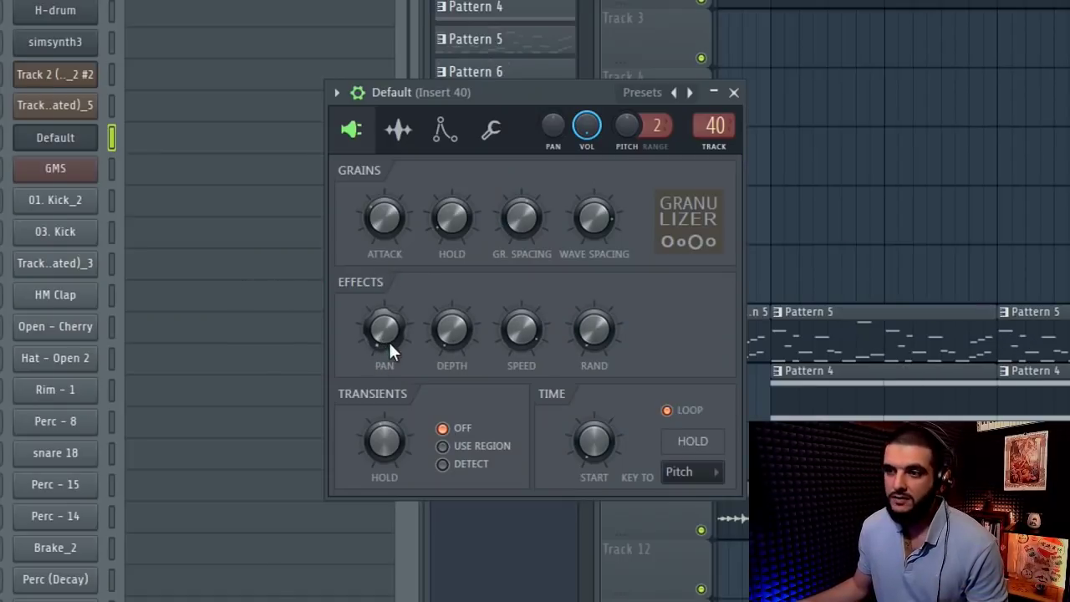
Try out the Pan effect, raise the effect Depth and lower the effect Speed in the Granulizer
{"action": "mouse_move", "coordinate": [383, 333]}
{"action": "left_mouse_down"}
{"action": "mouse_move", "coordinate": [384, 351]}
{"action": "mouse_move", "coordinate": [383, 329]}
{"action": "mouse_move", "coordinate": [383, 345]}
{"action": "mouse_move", "coordinate": [399, 343]}
{"action": "mouse_move", "coordinate": [387, 345]}
{"action": "left_mouse_up"}
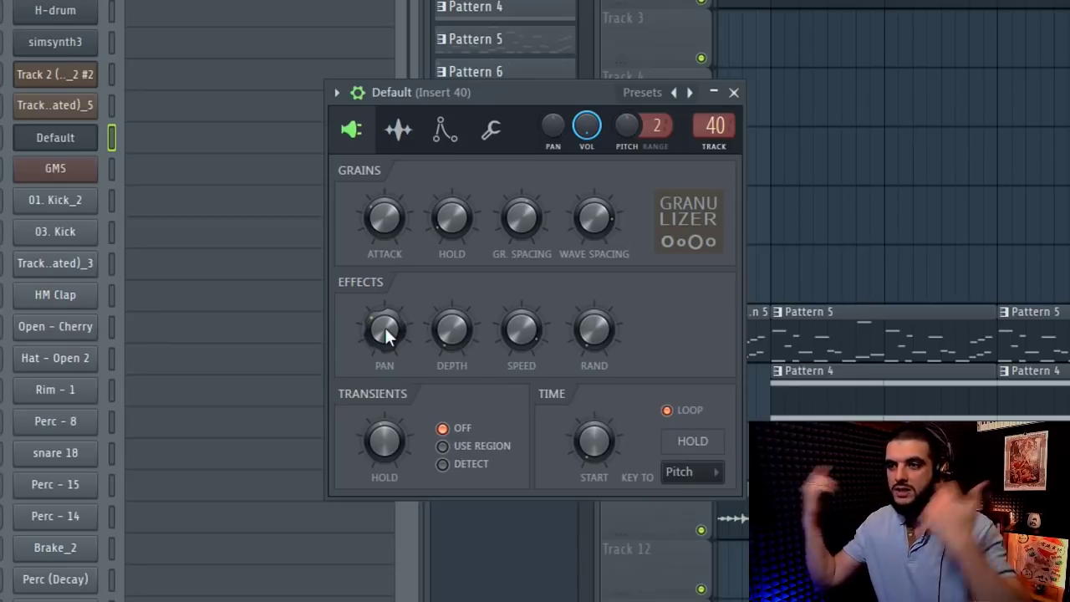
{"action": "left_click_drag", "start_coordinate": [384, 332], "coordinate": [384, 340]}
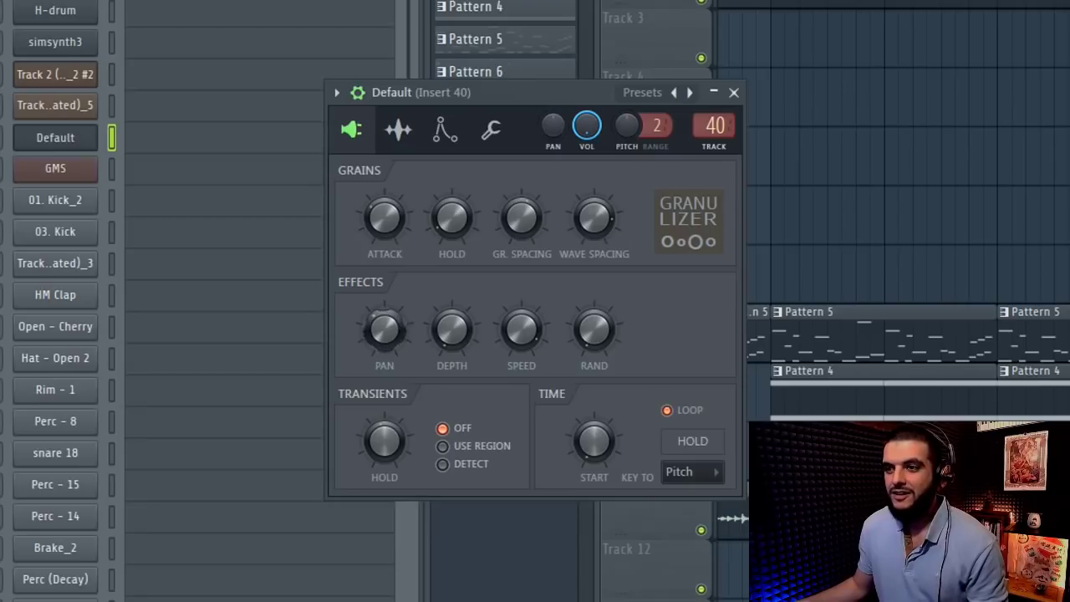
{"action": "mouse_move", "coordinate": [449, 331]}
{"action": "left_mouse_down"}
{"action": "mouse_move", "coordinate": [449, 306]}
{"action": "mouse_move", "coordinate": [449, 321]}
{"action": "left_mouse_up"}
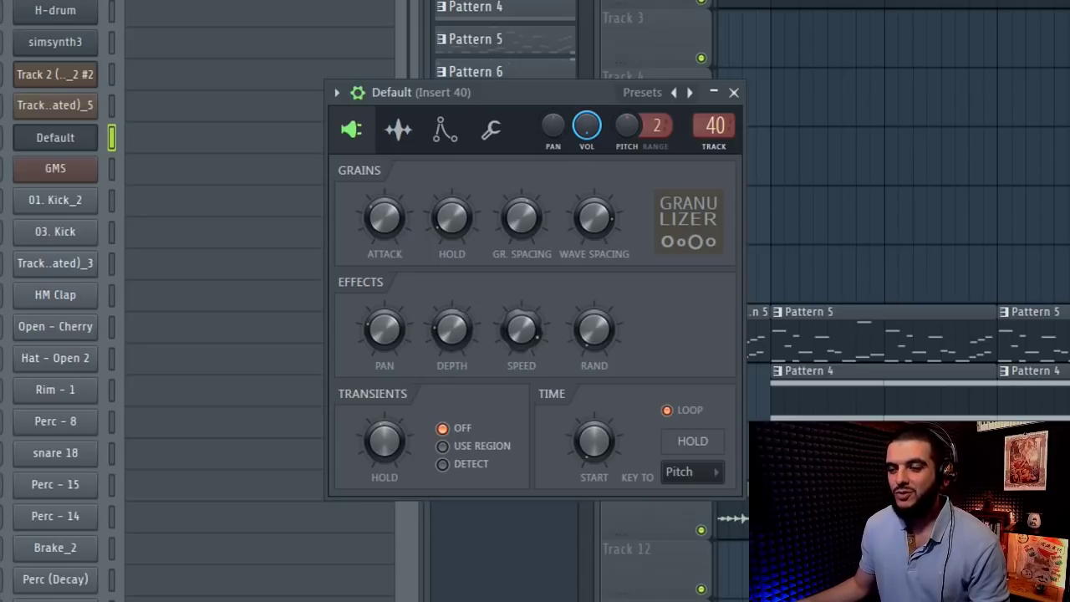
{"action": "mouse_move", "coordinate": [521, 329]}
{"action": "left_mouse_down"}
{"action": "mouse_move", "coordinate": [522, 317]}
{"action": "mouse_move", "coordinate": [522, 329]}
{"action": "left_mouse_up"}
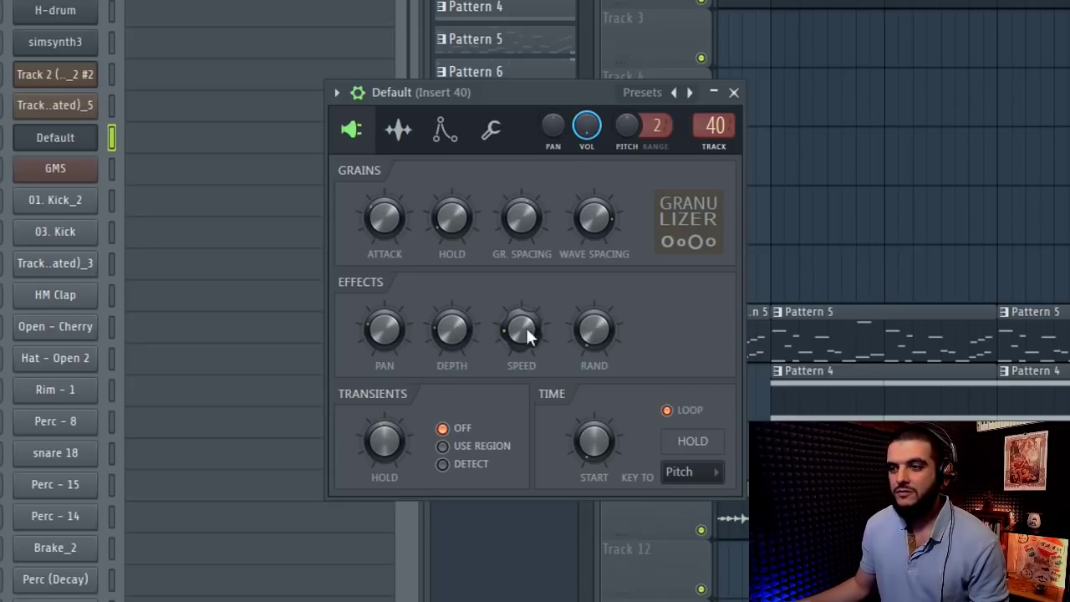
{"action": "mouse_move", "coordinate": [602, 303]}
{"action": "left_mouse_down"}
{"action": "mouse_move", "coordinate": [601, 313]}
{"action": "mouse_move", "coordinate": [601, 303]}
{"action": "left_mouse_up"}
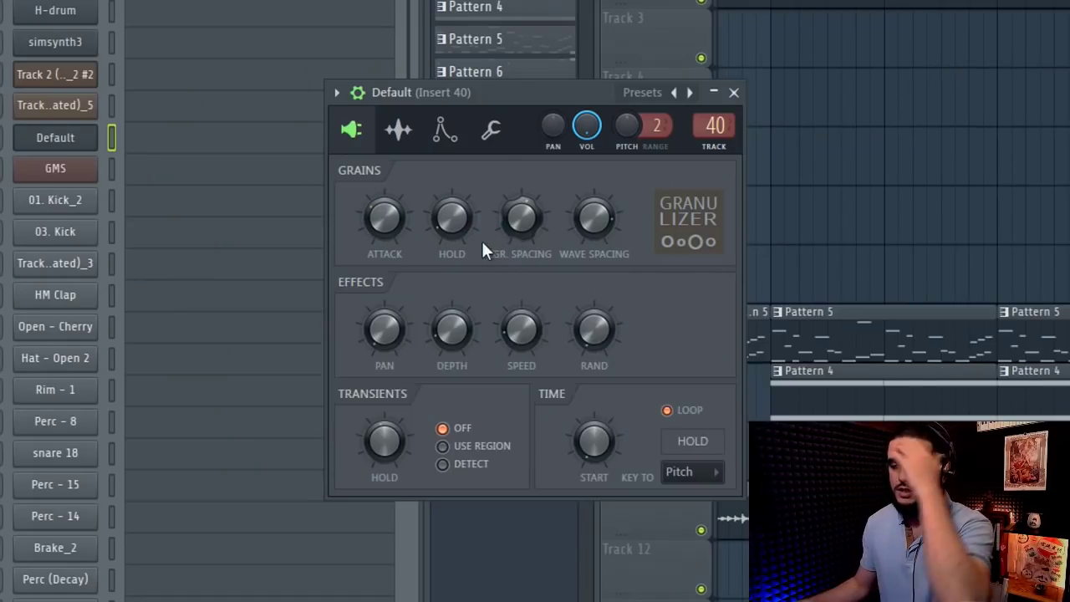
Shorten the grain Attack and lengthen the grain Hold in the Granulizer
{"action": "mouse_move", "coordinate": [394, 219]}
{"action": "left_mouse_down"}
{"action": "mouse_move", "coordinate": [395, 259]}
{"action": "mouse_move", "coordinate": [386, 220]}
{"action": "left_mouse_up"}
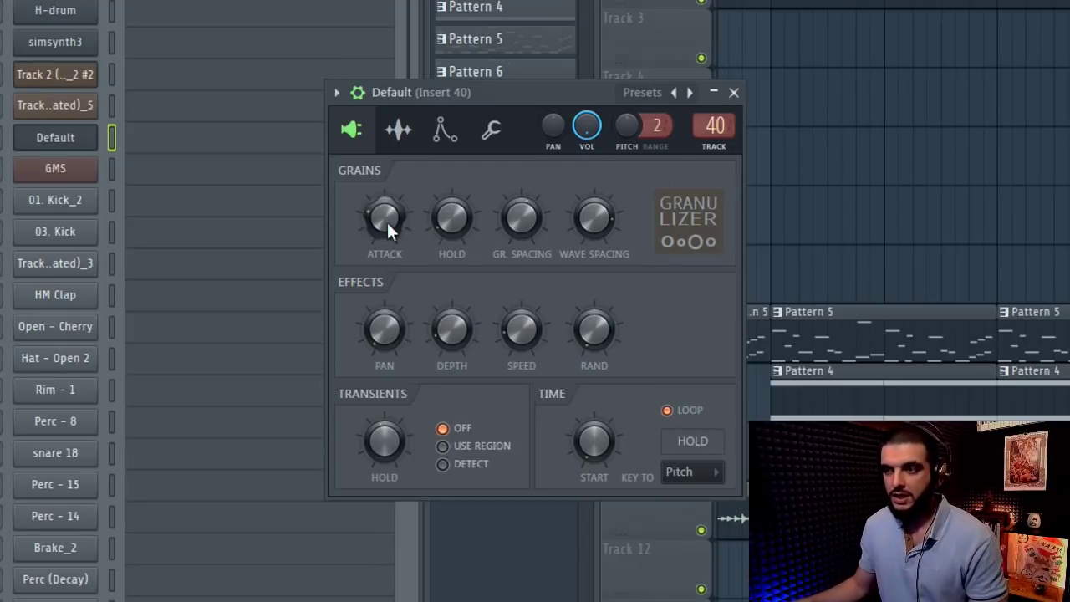
{"action": "left_click_drag", "start_coordinate": [386, 219], "coordinate": [386, 259]}
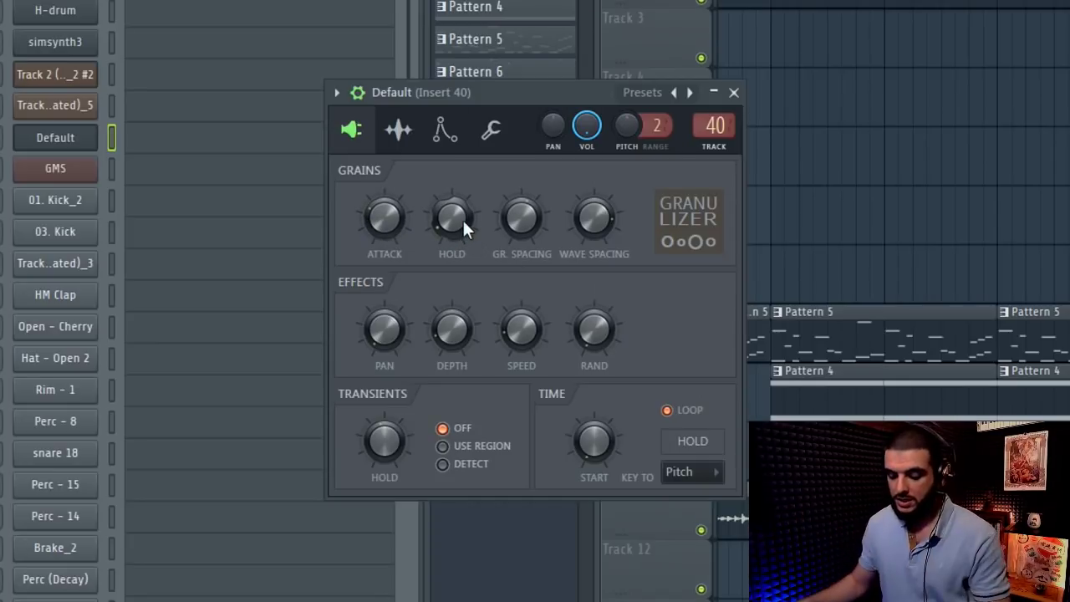
{"action": "left_click_drag", "start_coordinate": [462, 220], "coordinate": [462, 196]}
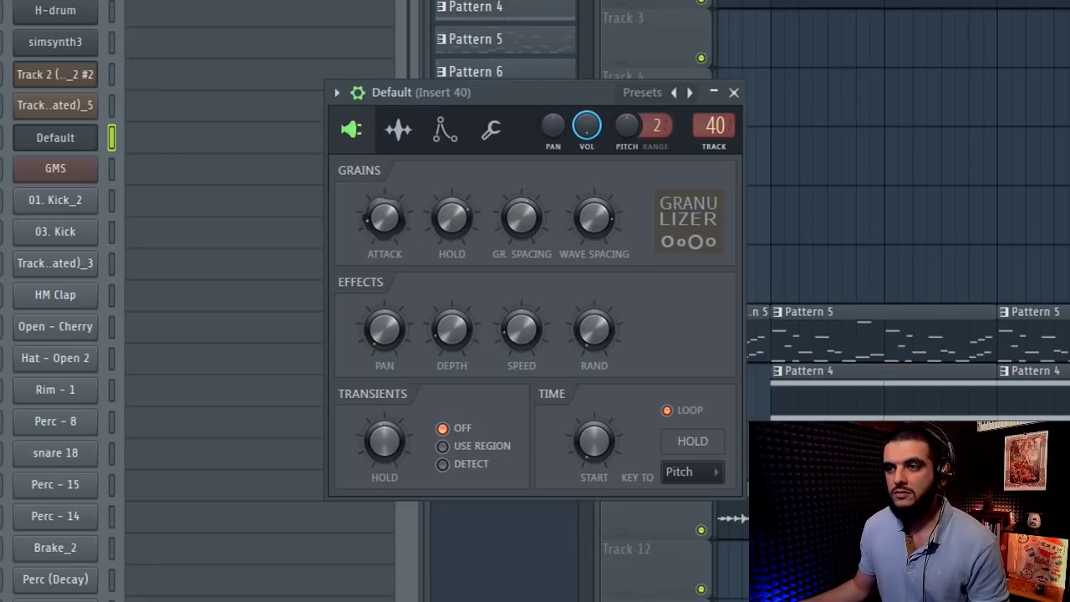
{"action": "left_click_drag", "start_coordinate": [385, 217], "coordinate": [443, 214]}
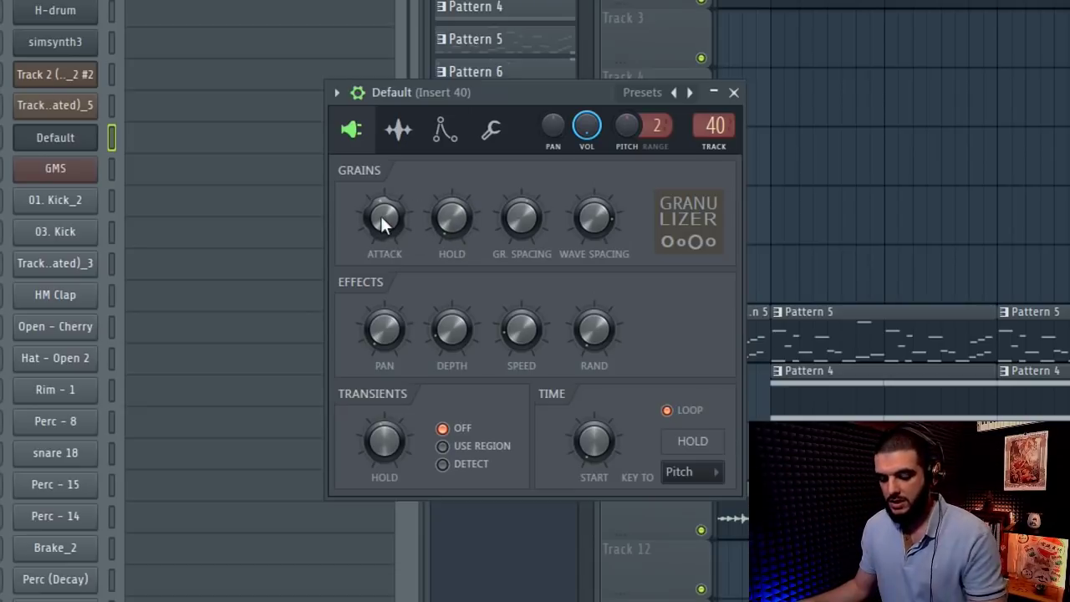
{"action": "left_click_drag", "start_coordinate": [380, 216], "coordinate": [380, 227]}
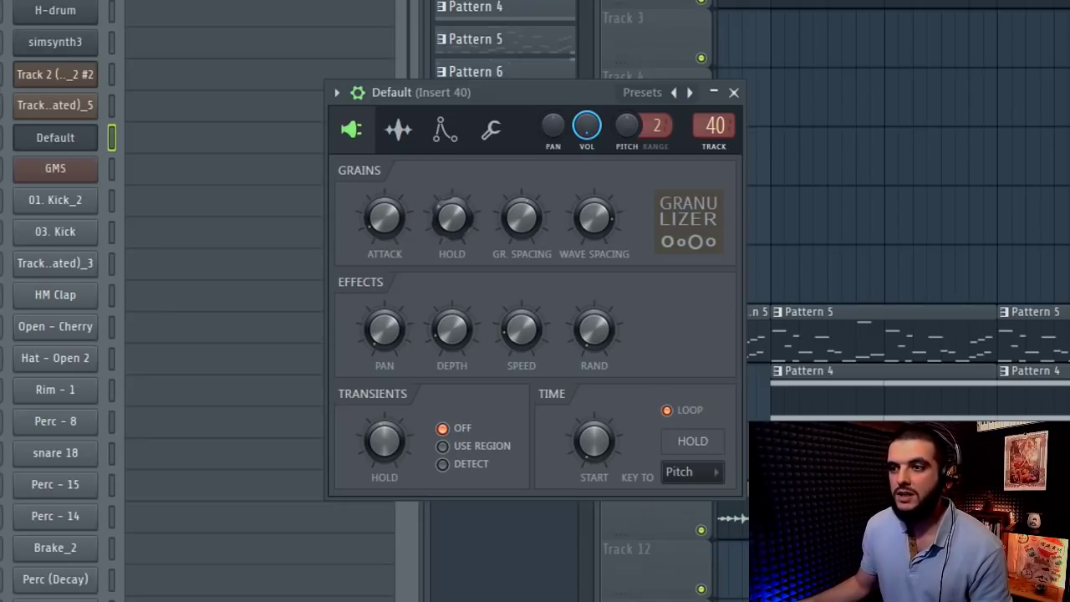
{"action": "left_click_drag", "start_coordinate": [451, 216], "coordinate": [504, 214]}
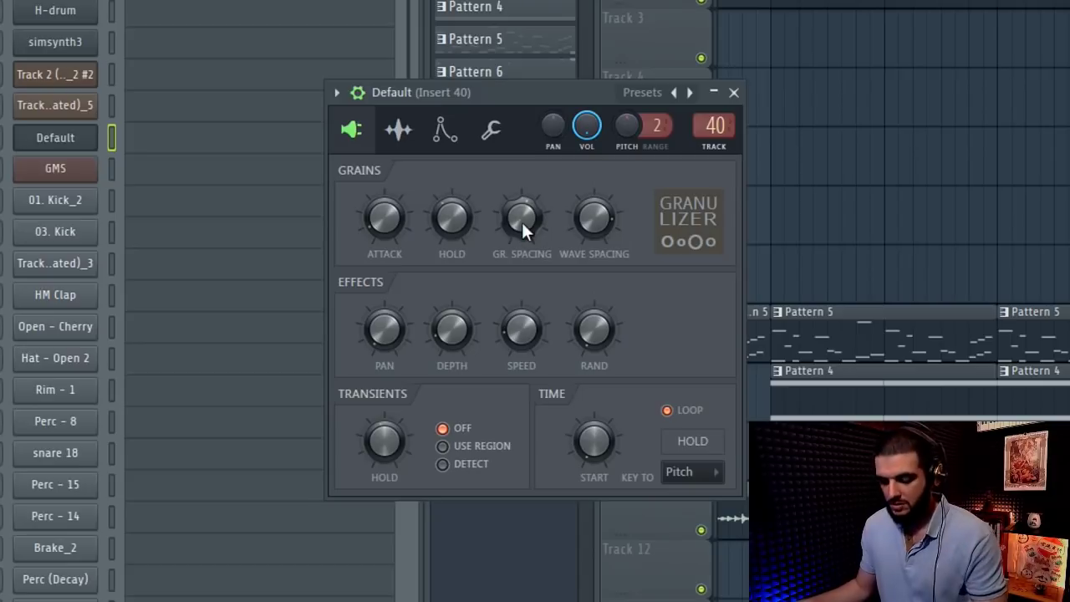
Increase the Granulizer's grain spacing and bring its wave spacing down to around the middle of its range
{"action": "left_click_drag", "start_coordinate": [520, 219], "coordinate": [520, 209]}
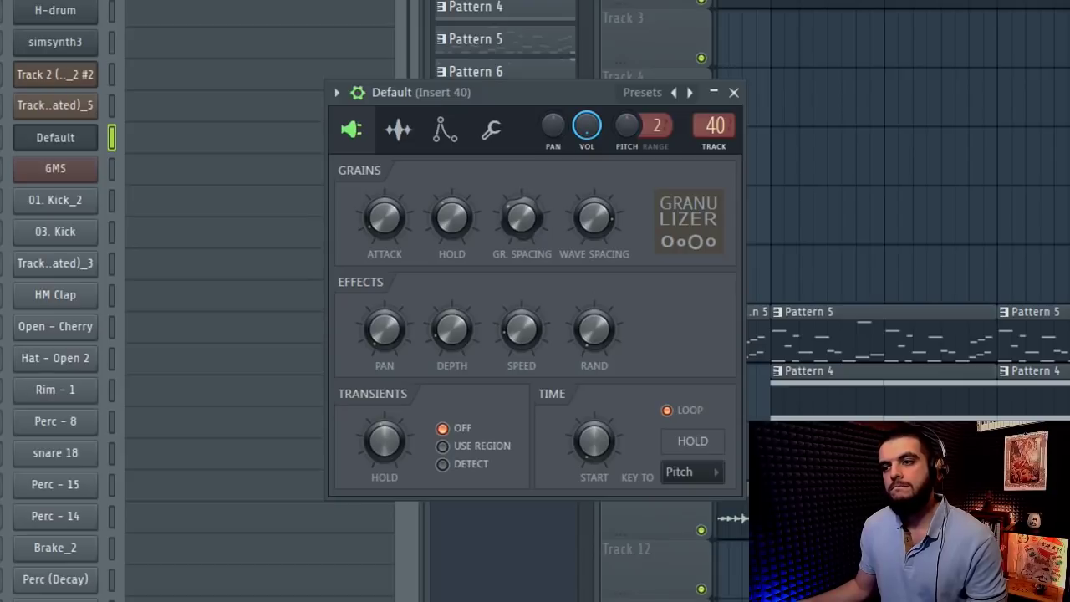
{"action": "left_click_drag", "start_coordinate": [521, 208], "coordinate": [520, 211]}
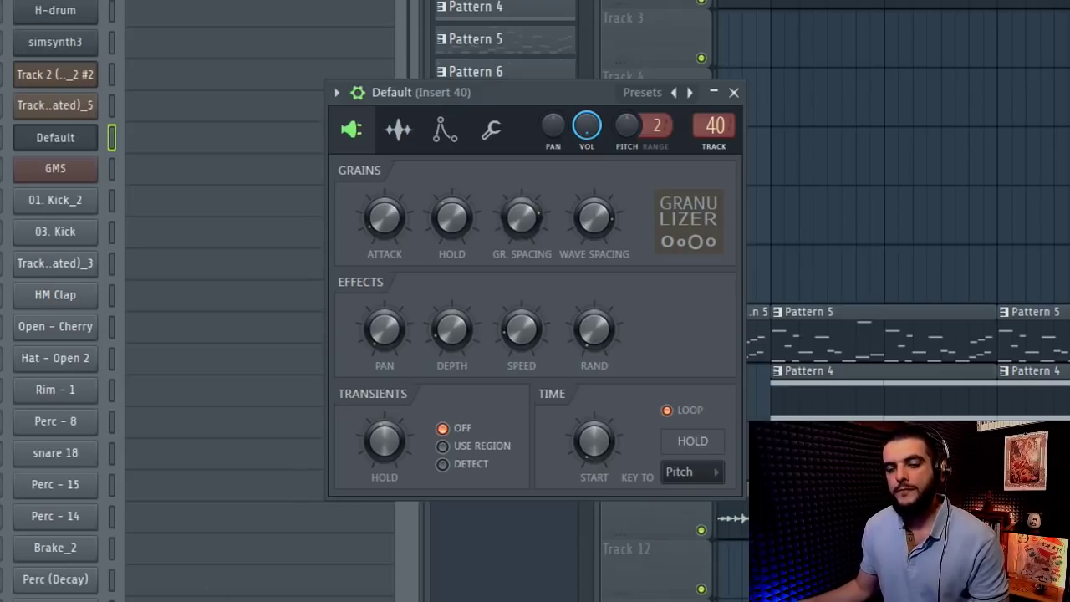
{"action": "left_click_drag", "start_coordinate": [594, 216], "coordinate": [594, 214]}
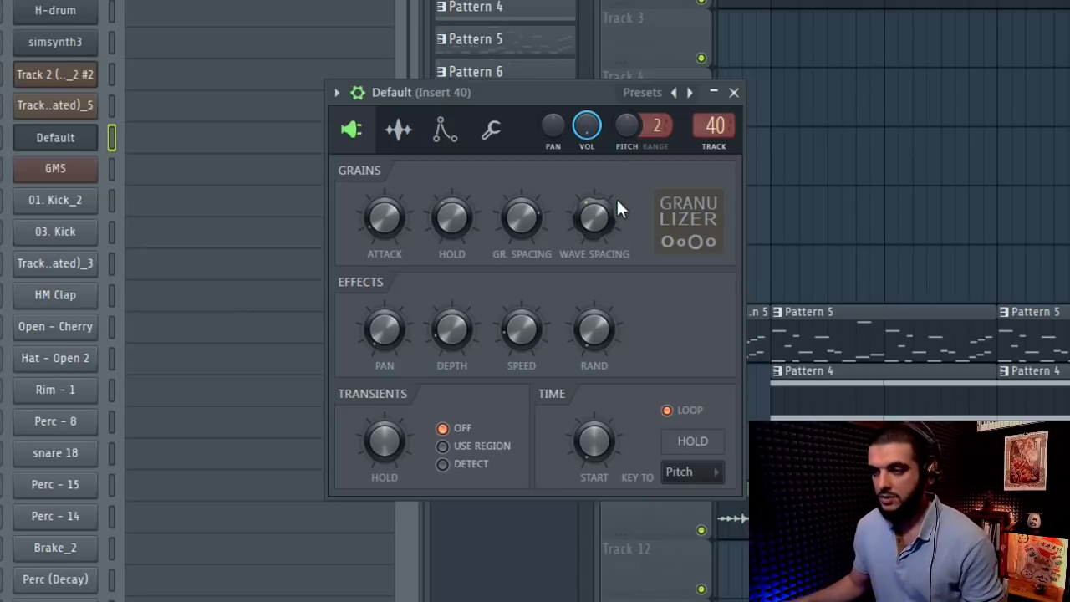
{"action": "left_click_drag", "start_coordinate": [615, 204], "coordinate": [602, 233]}
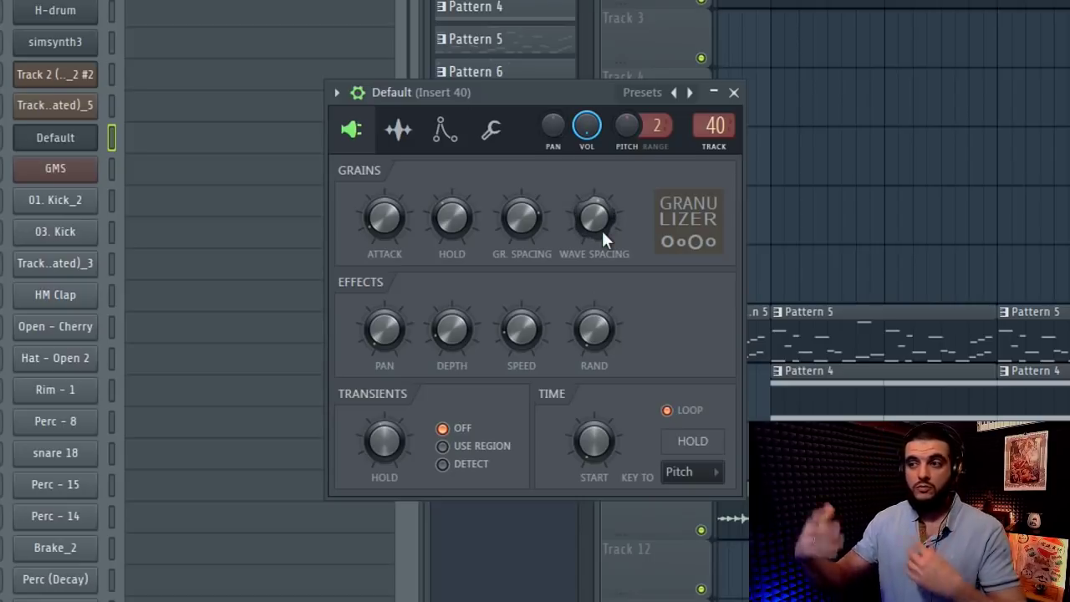